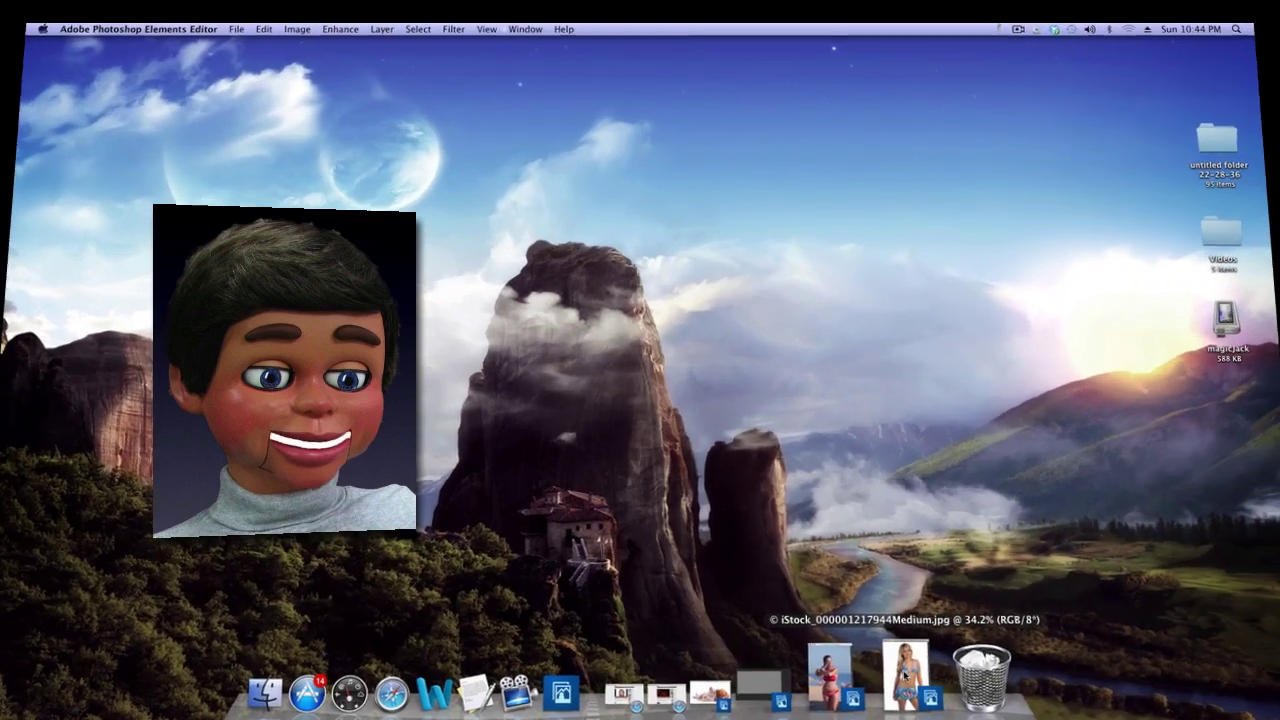
pyautogui.click(936, 576)
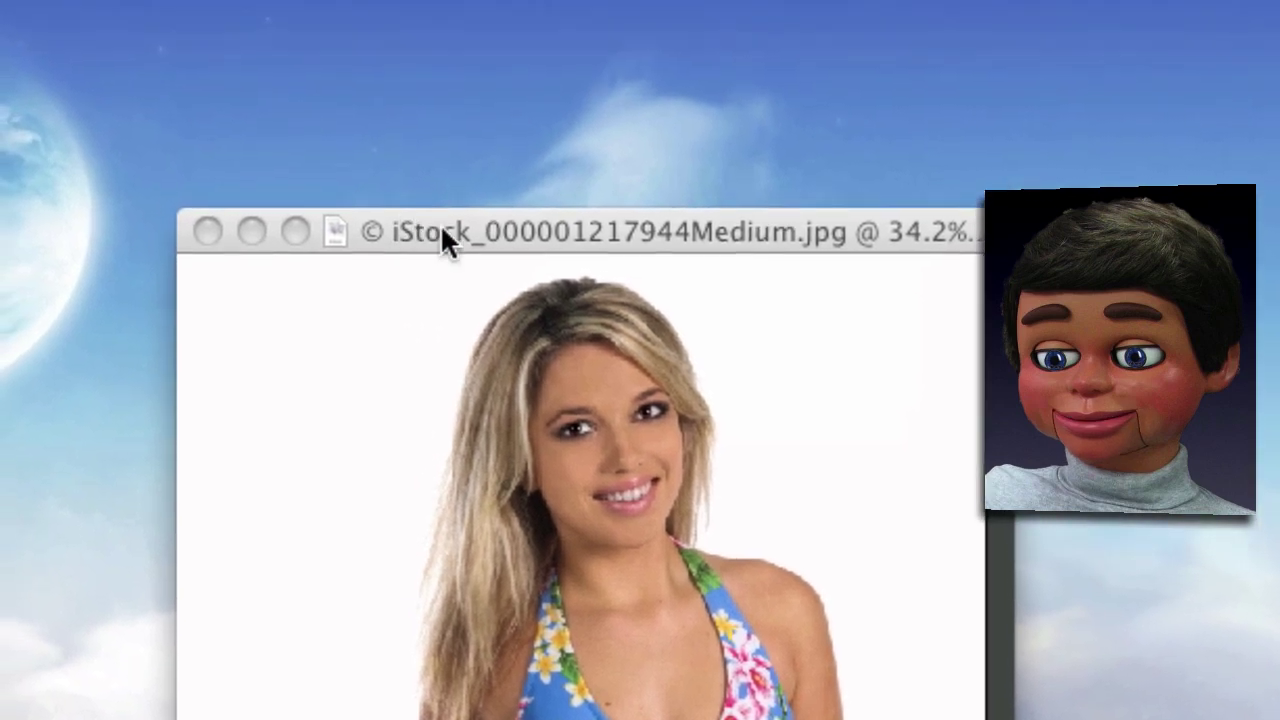
pyautogui.click(445, 231)
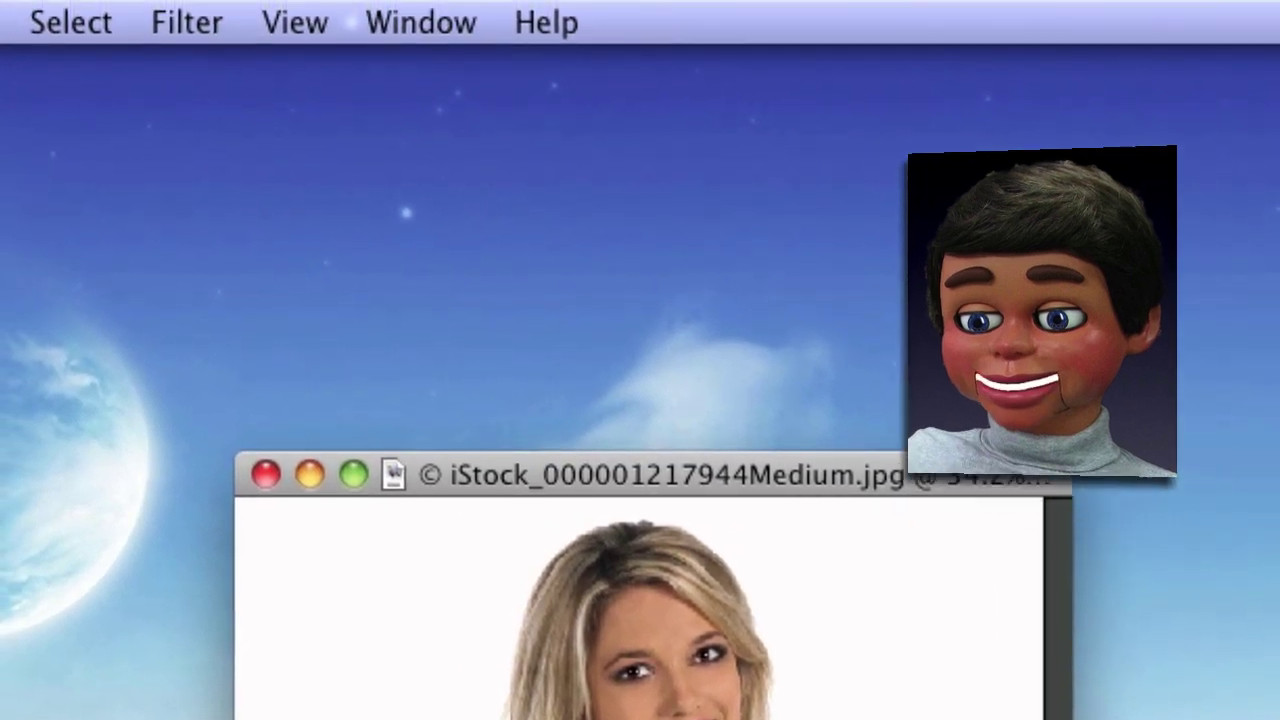
pyautogui.click(230, 22)
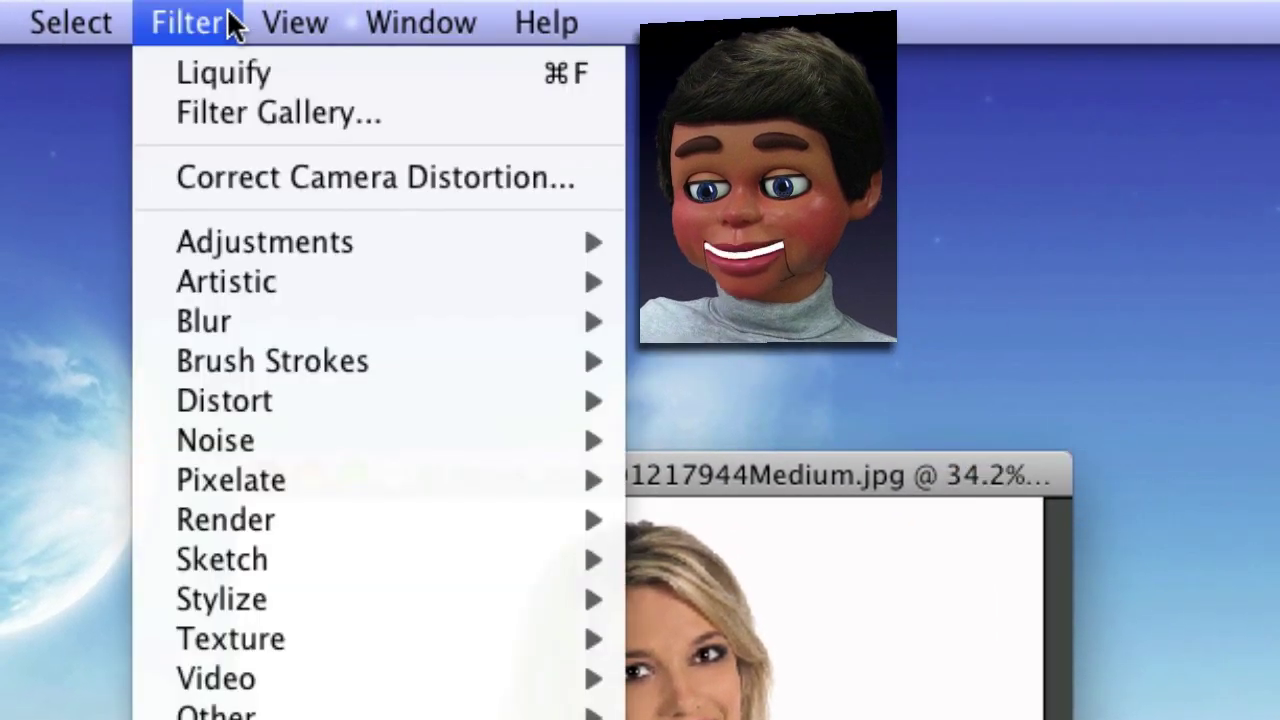
pyautogui.moveTo(237, 405)
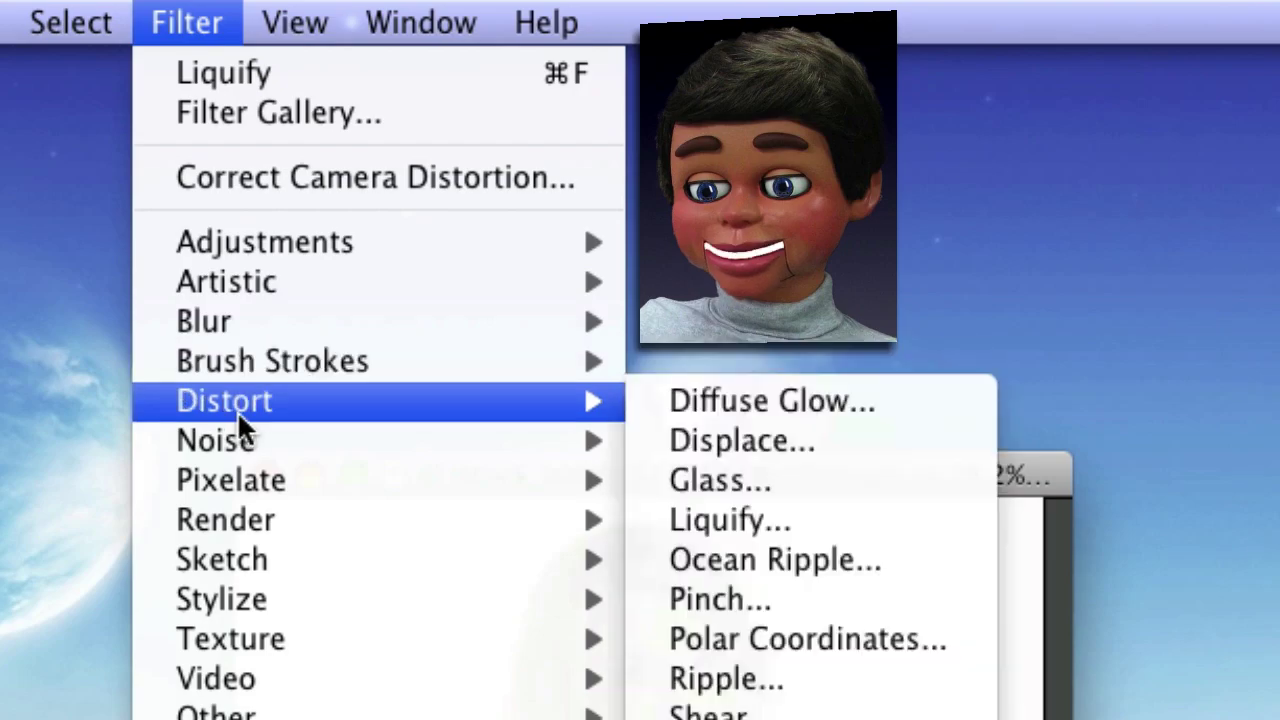
pyautogui.click(737, 518)
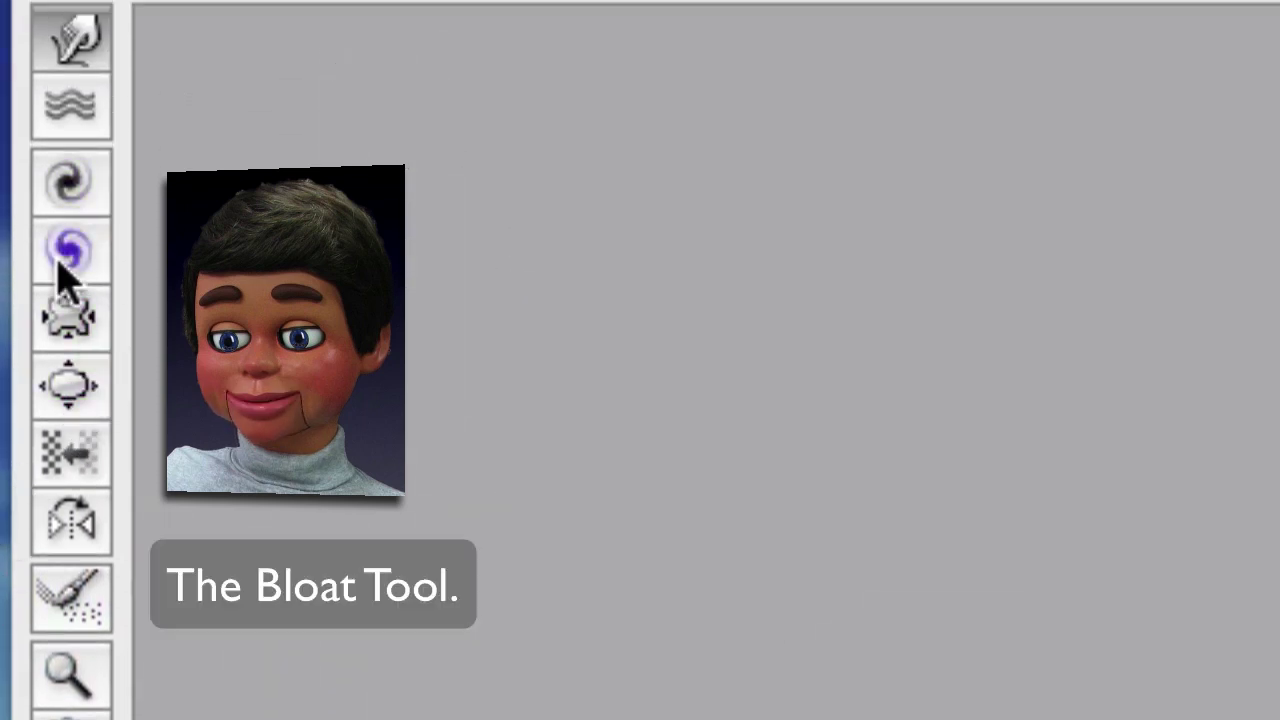
# Enlarge both cups of the woman's floral bikini top with the Bloat tool at a brush size of 306
pyautogui.click(70, 388)
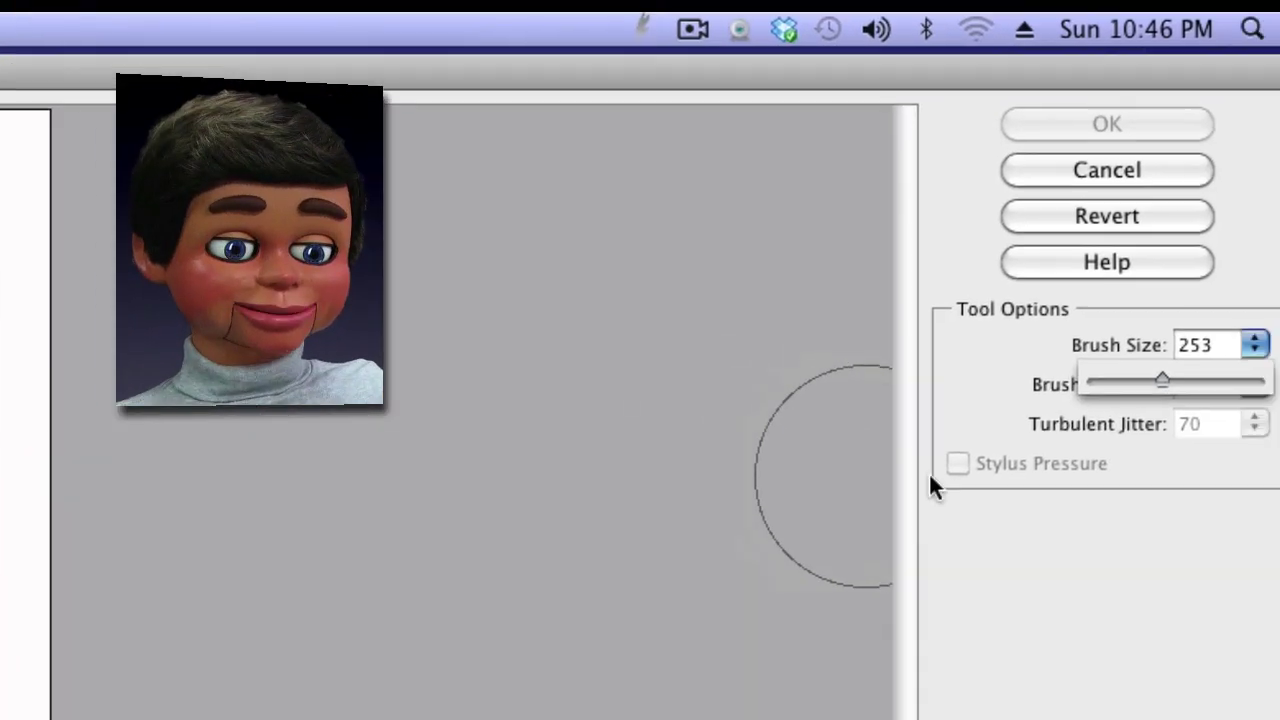
pyautogui.moveTo(1142, 387); pyautogui.dragTo(1154, 382)
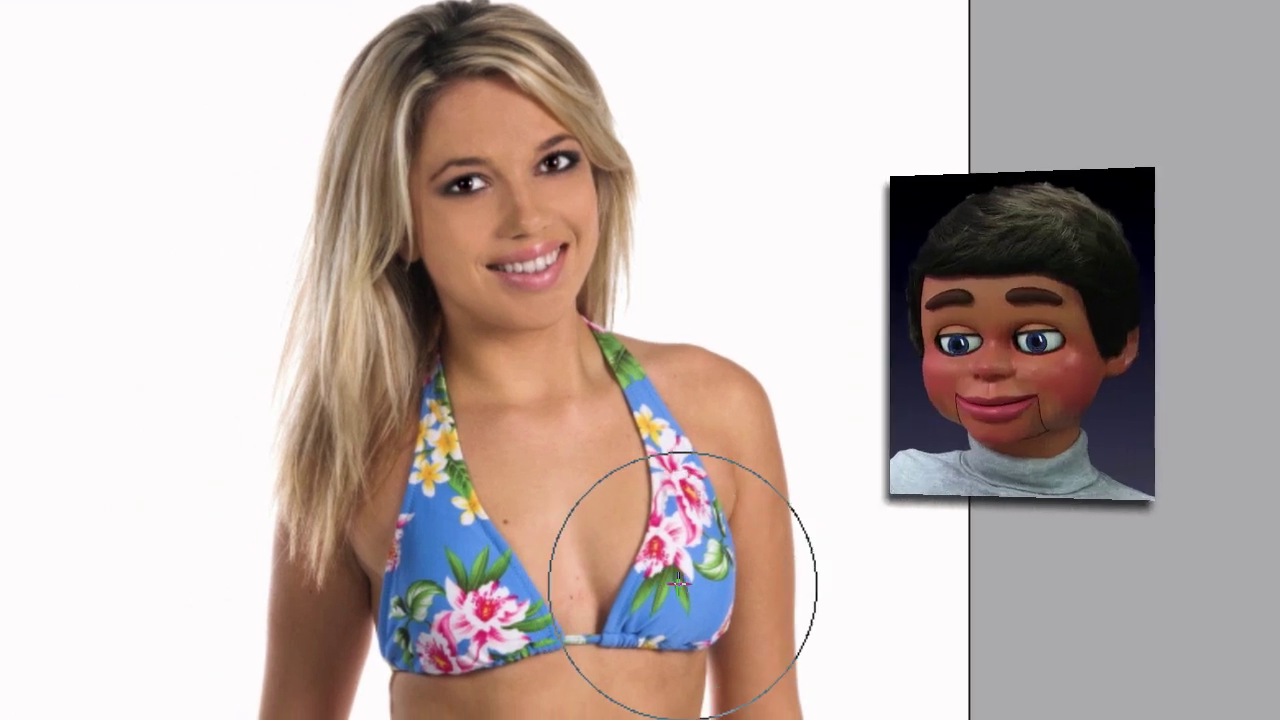
pyautogui.moveTo(679, 578); pyautogui.dragTo(677, 580)
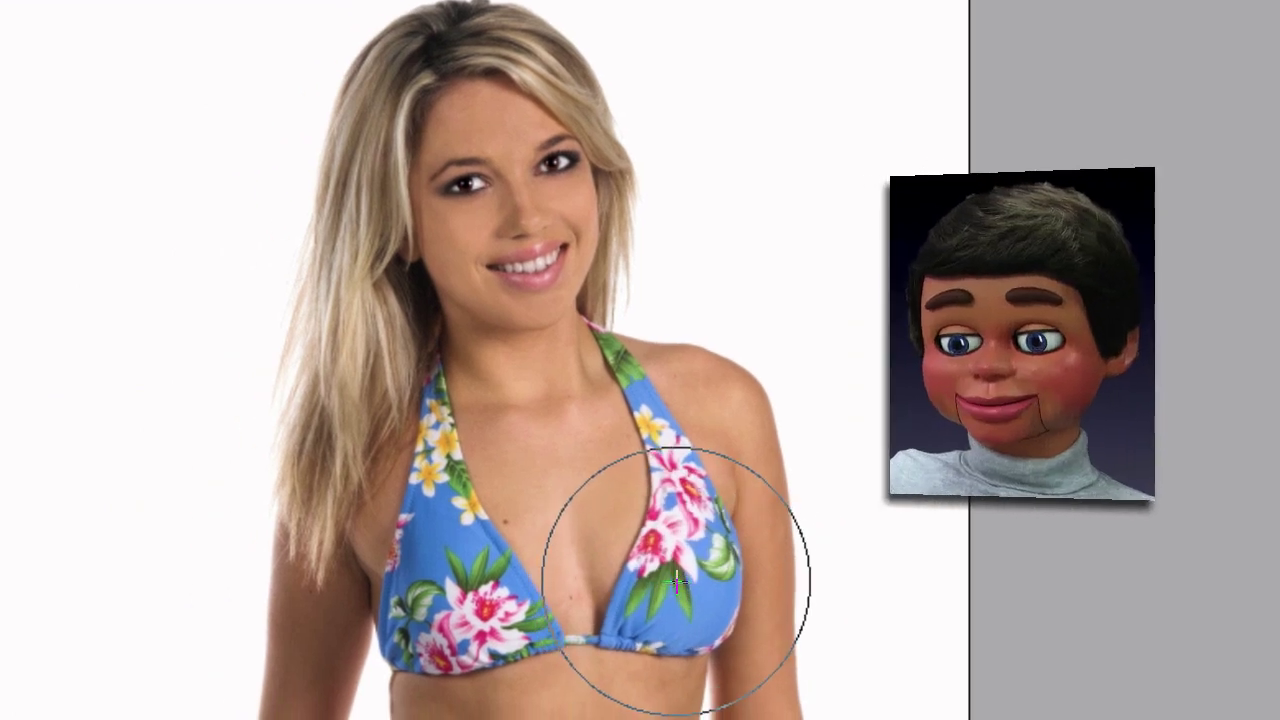
pyautogui.click(676, 581)
pyautogui.click(474, 620)
pyautogui.moveTo(473, 618); pyautogui.dragTo(471, 606)
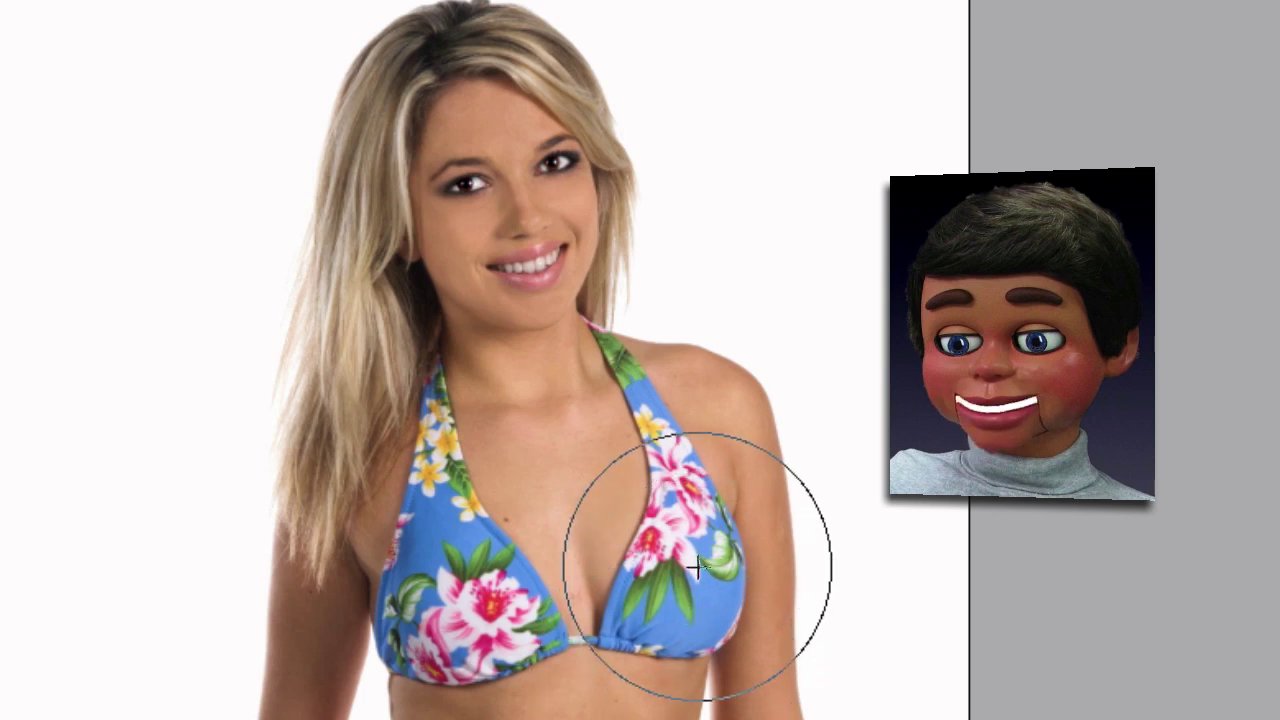
pyautogui.click(522, 620)
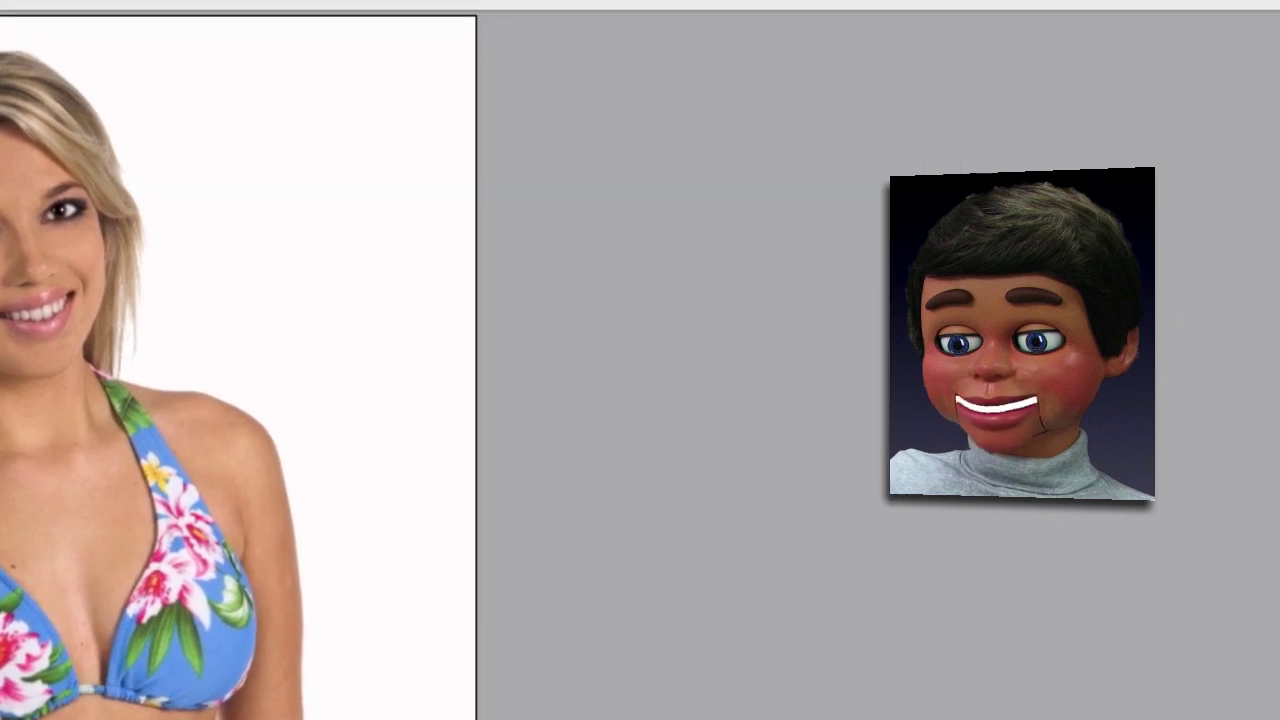
# Vary the Liquify brush size, ending at 366, and apply the filter to the photo
pyautogui.click(1236, 294)
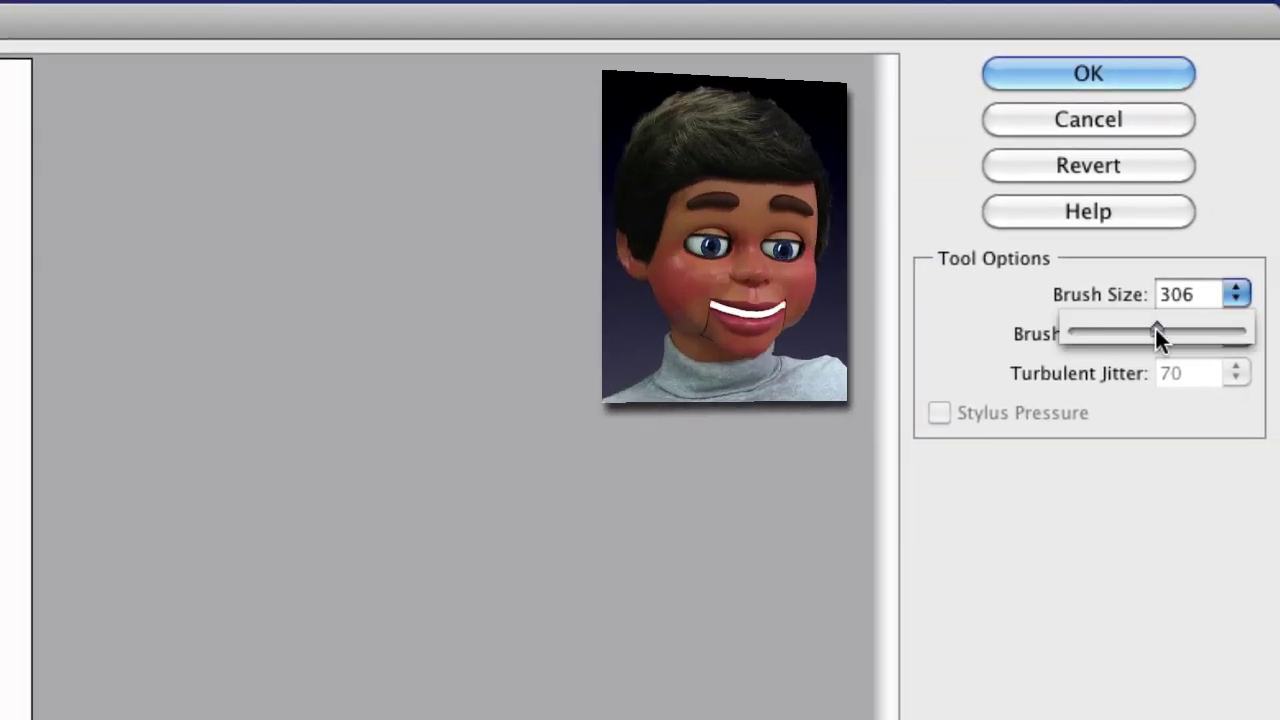
pyautogui.moveTo(1155, 336); pyautogui.dragTo(1119, 333)
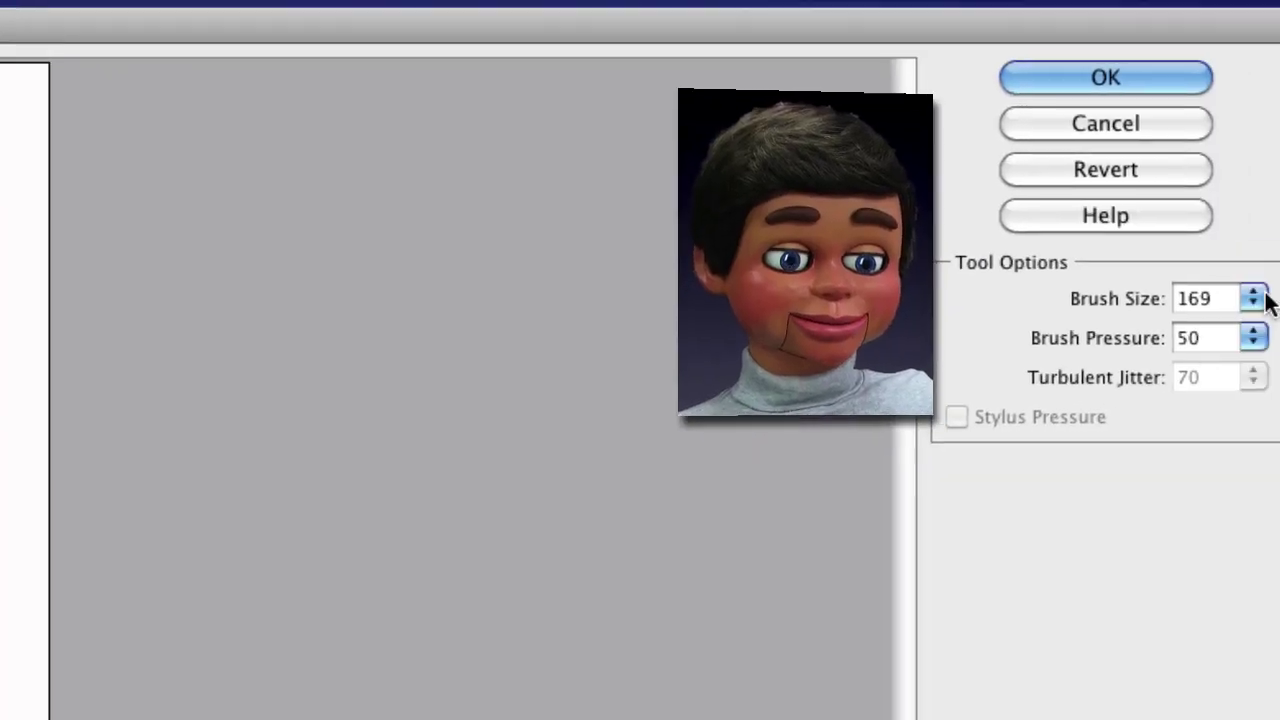
pyautogui.click(1258, 298)
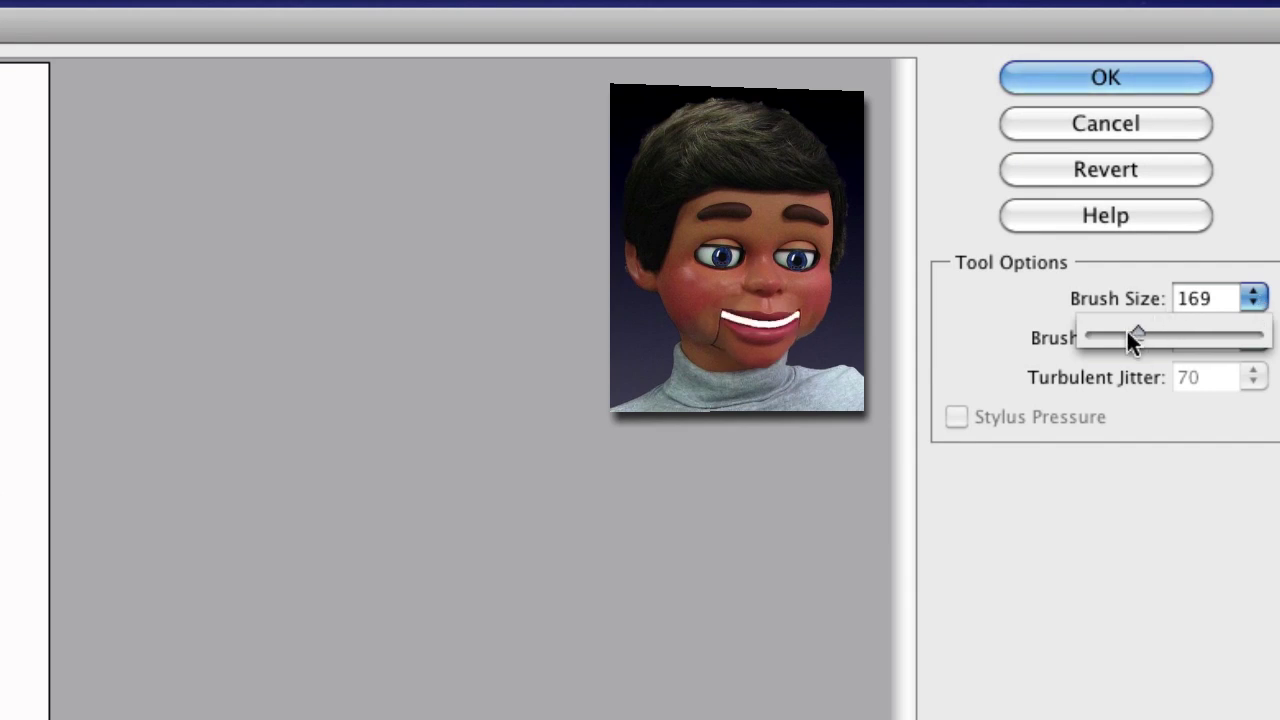
pyautogui.moveTo(1141, 336); pyautogui.dragTo(1169, 337)
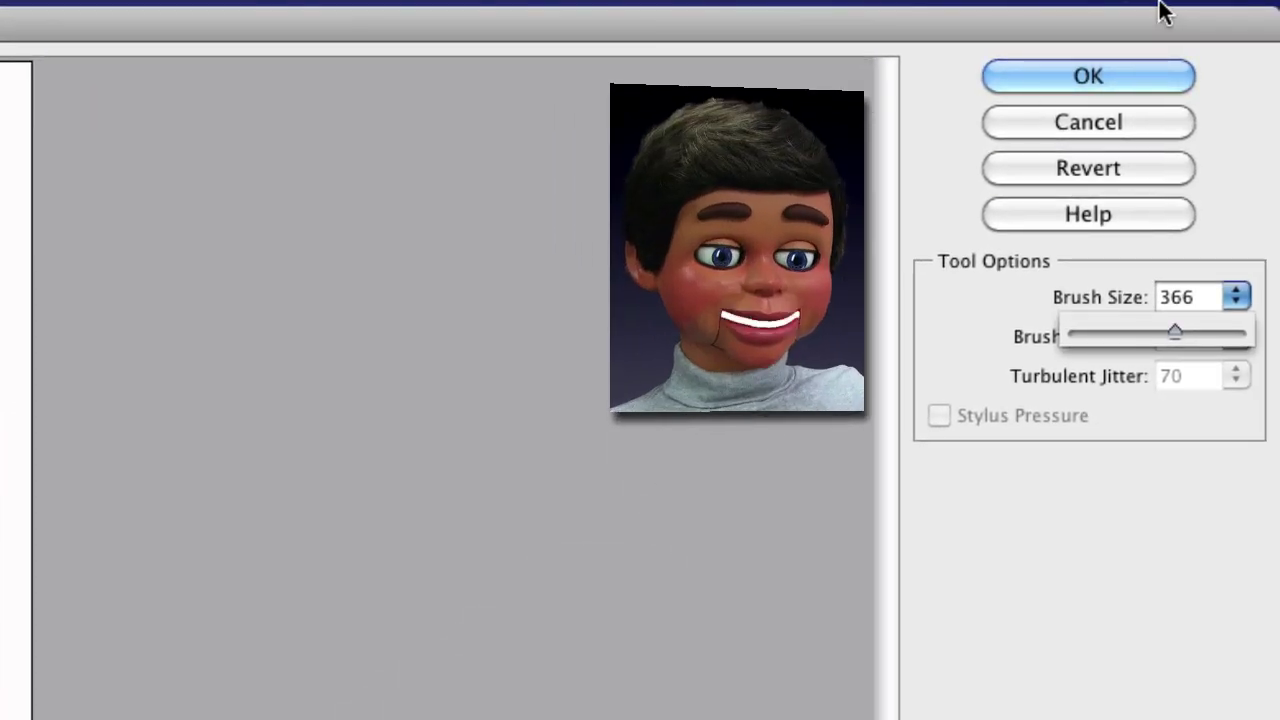
pyautogui.click(1084, 79)
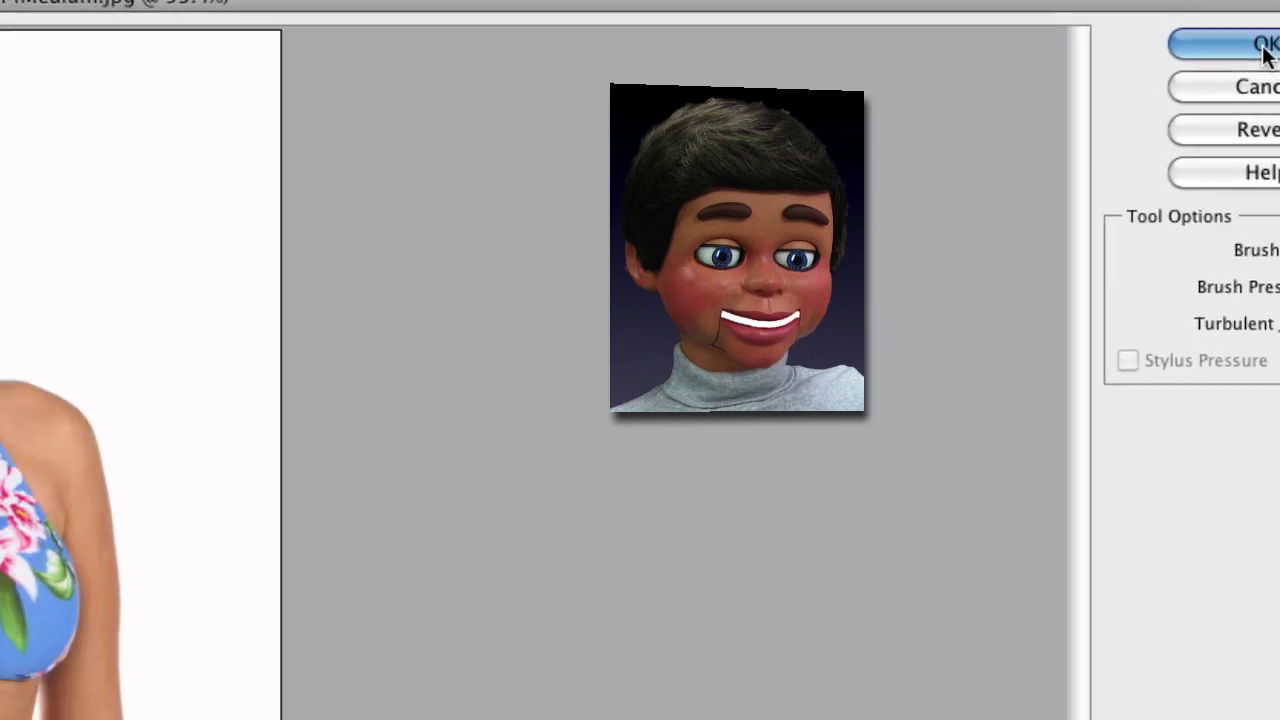
pyautogui.click(1106, 74)
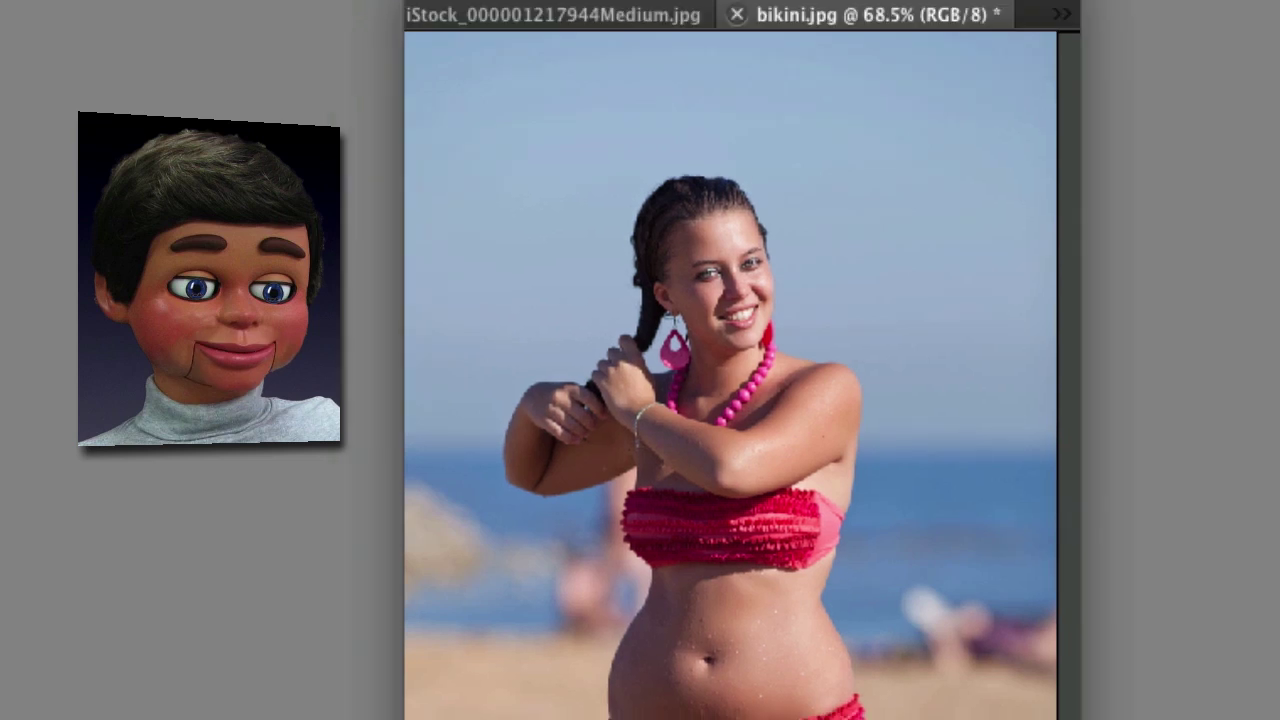
# Slim the woman's waist in bikini.jpg with Liquify's Pucker and Warp tools
pyautogui.press('super+plus')
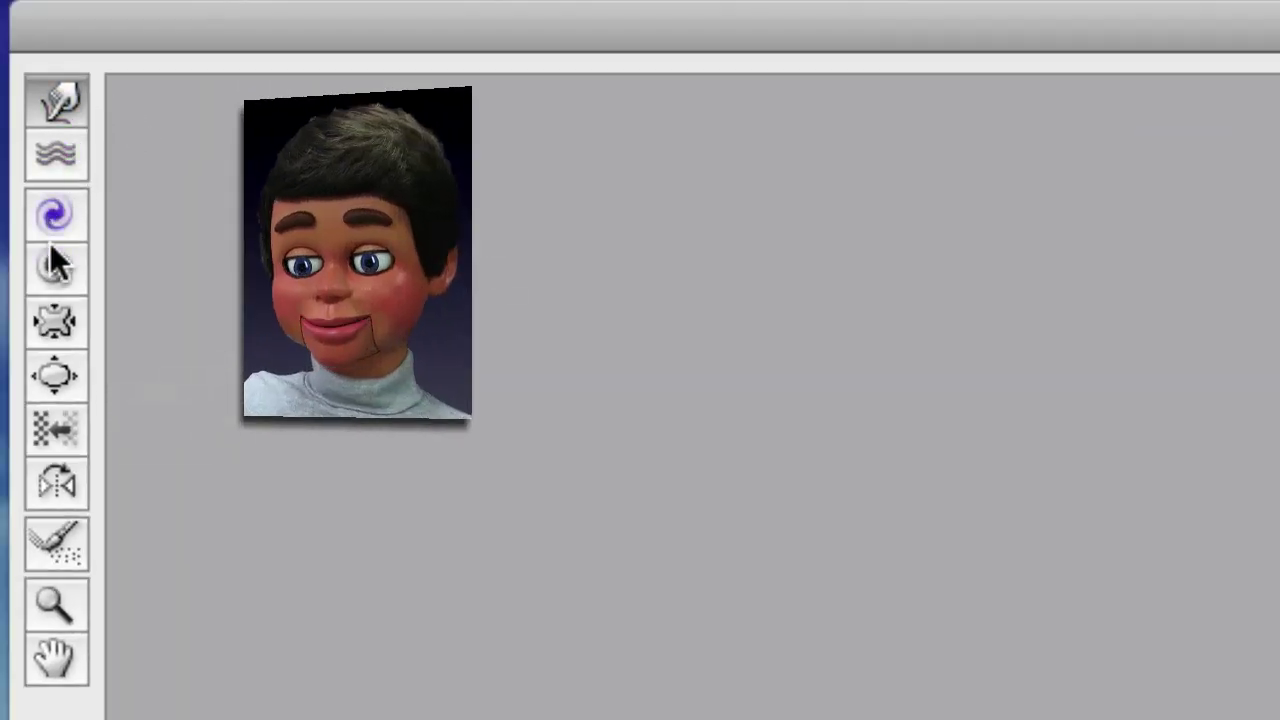
pyautogui.click(51, 328)
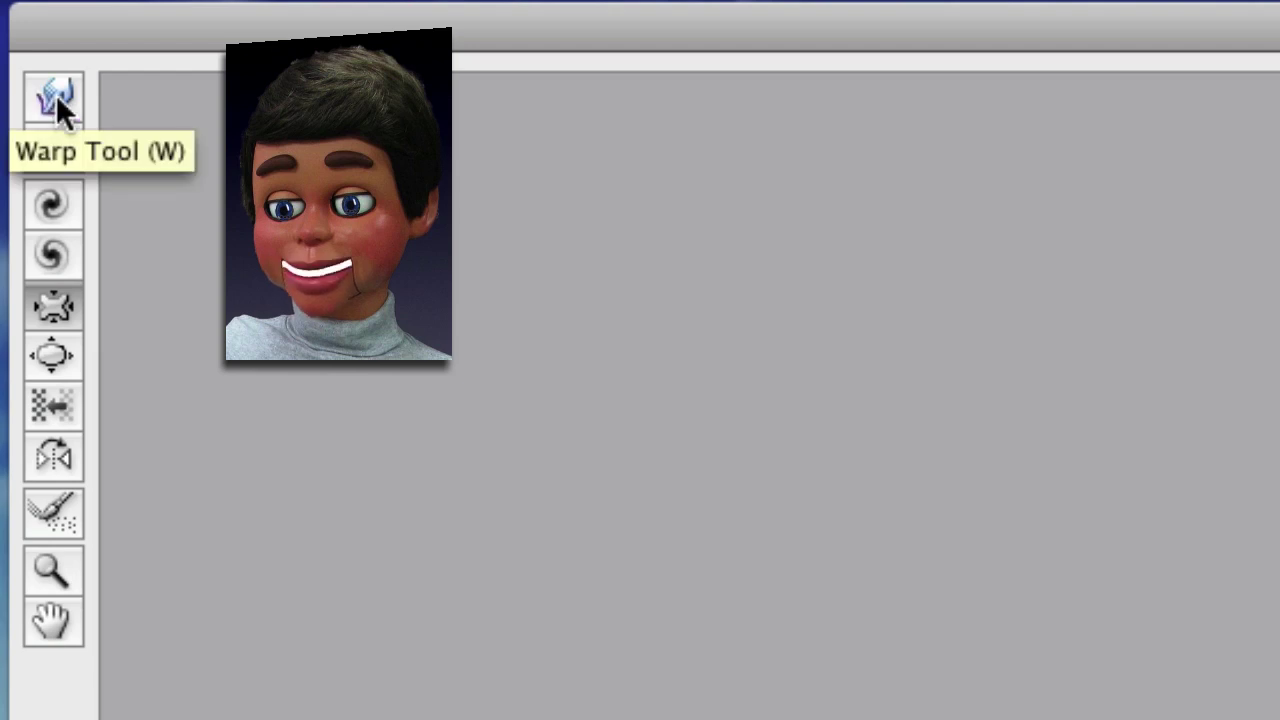
pyautogui.click(56, 94)
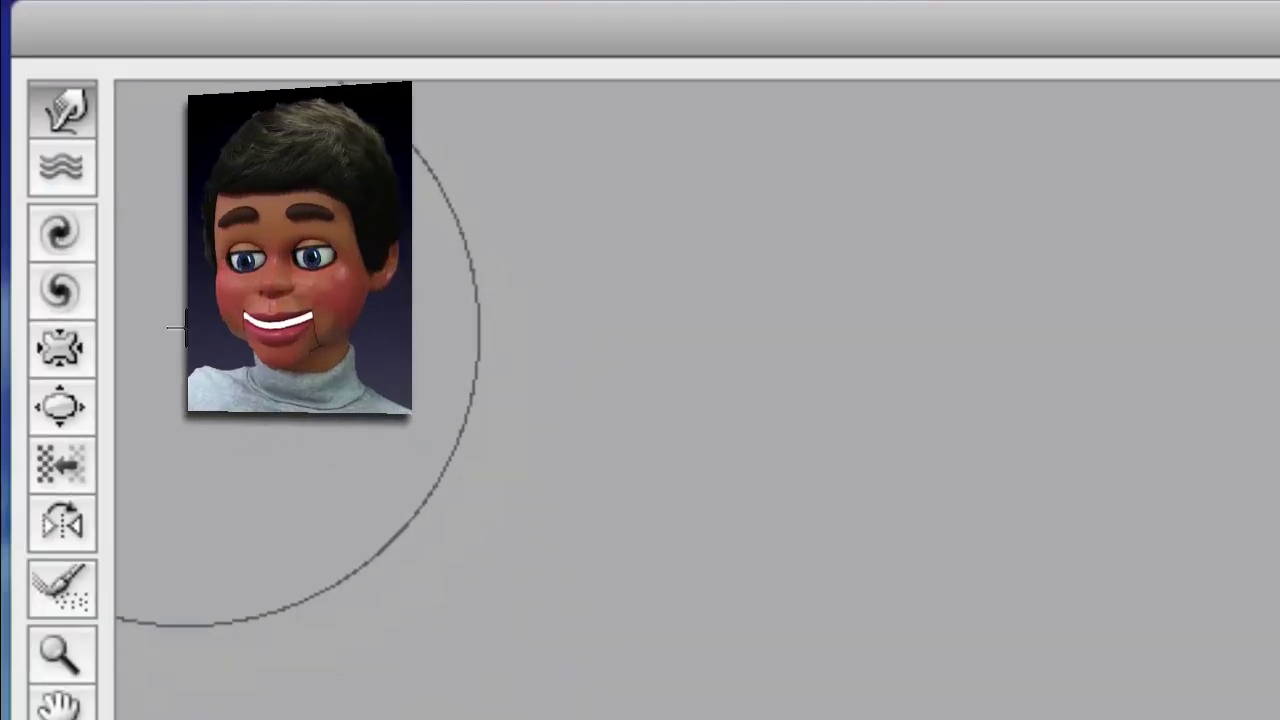
# Enlarge both sides of the red bikini top with the Bloat tool and apply the Liquify filter
pyautogui.click(55, 305)
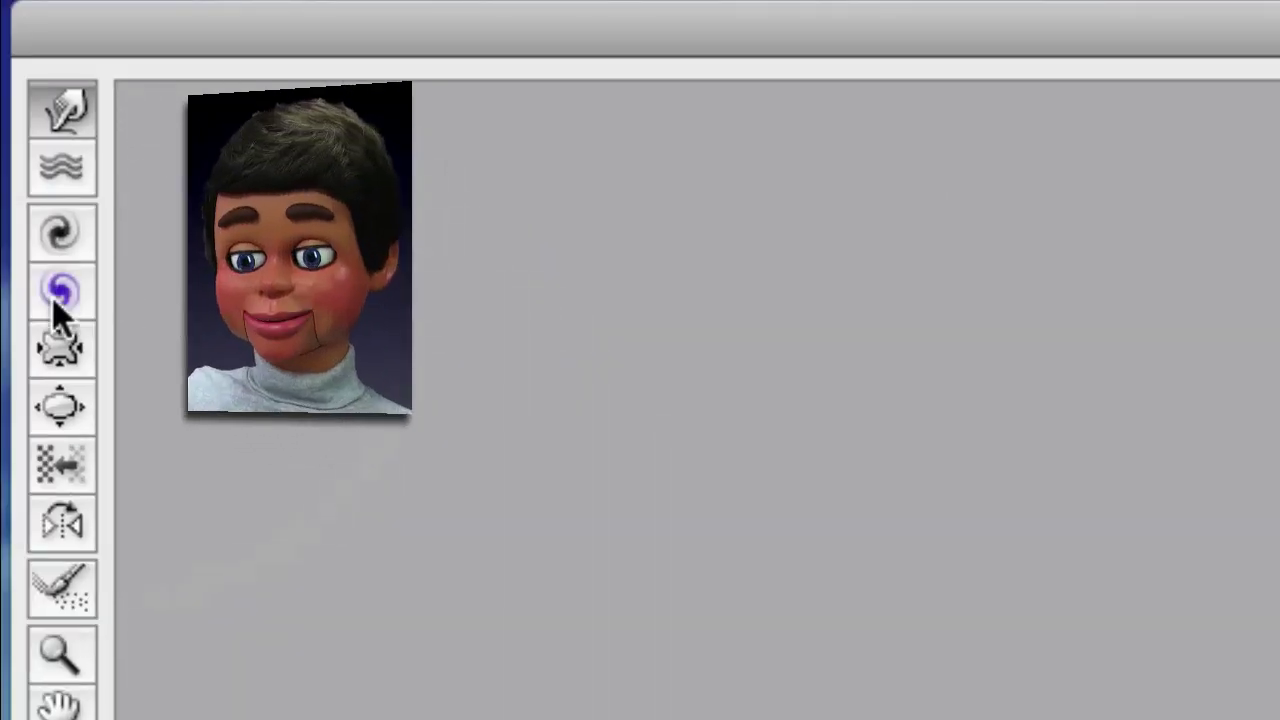
pyautogui.click(84, 400)
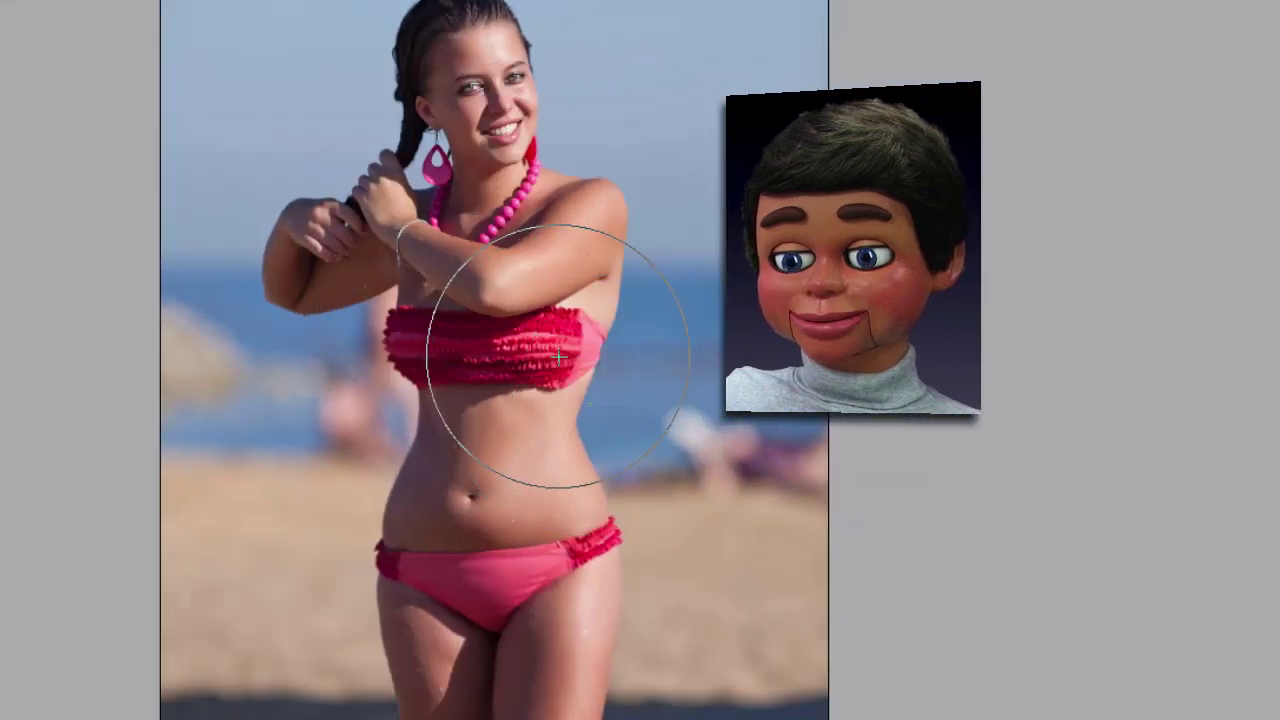
pyautogui.click(557, 355)
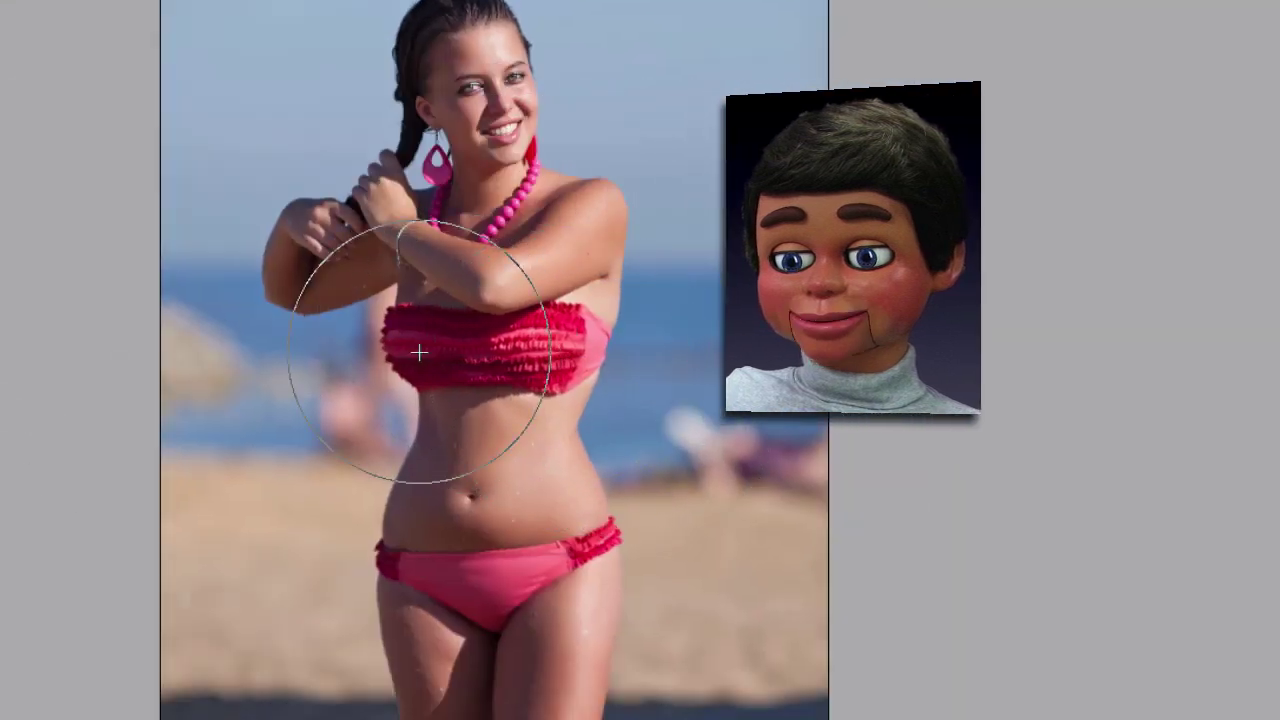
pyautogui.click(537, 351)
pyautogui.click(537, 351)
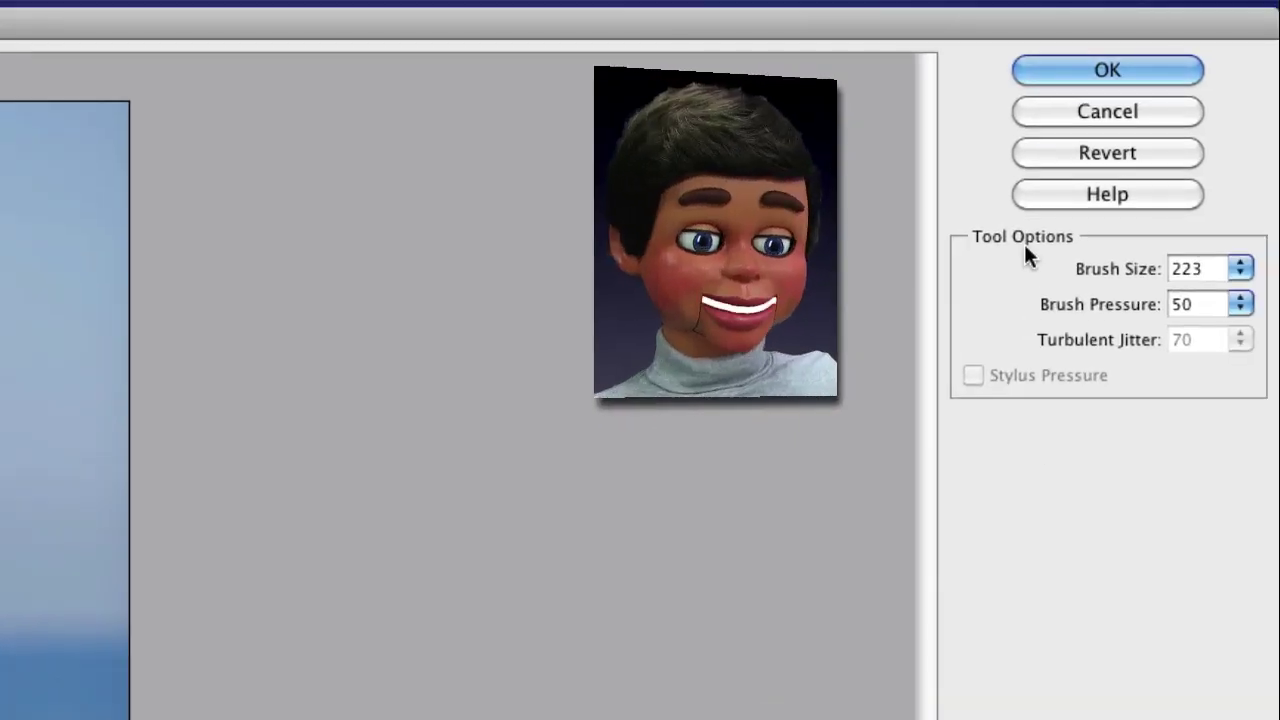
pyautogui.click(1079, 73)
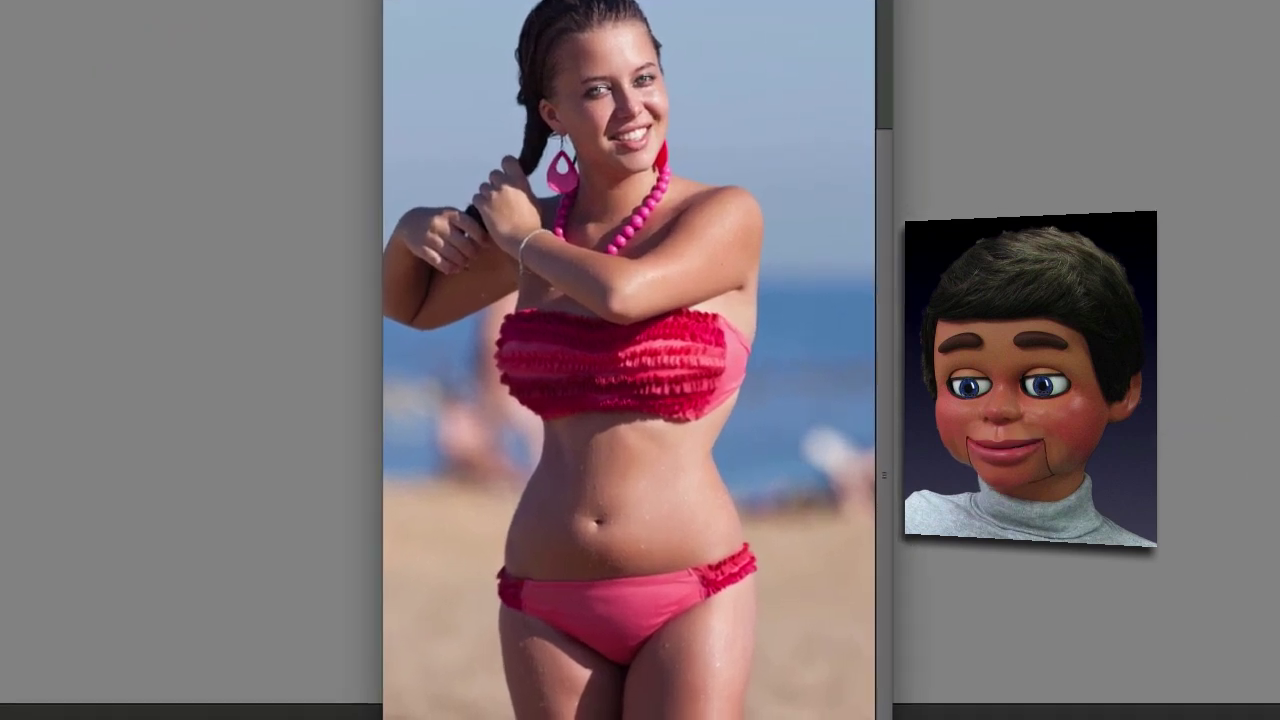
# Undo the Liquify filter on bikini.jpg to compare it with the original photo
pyautogui.hotkey('ctrl', 'z')
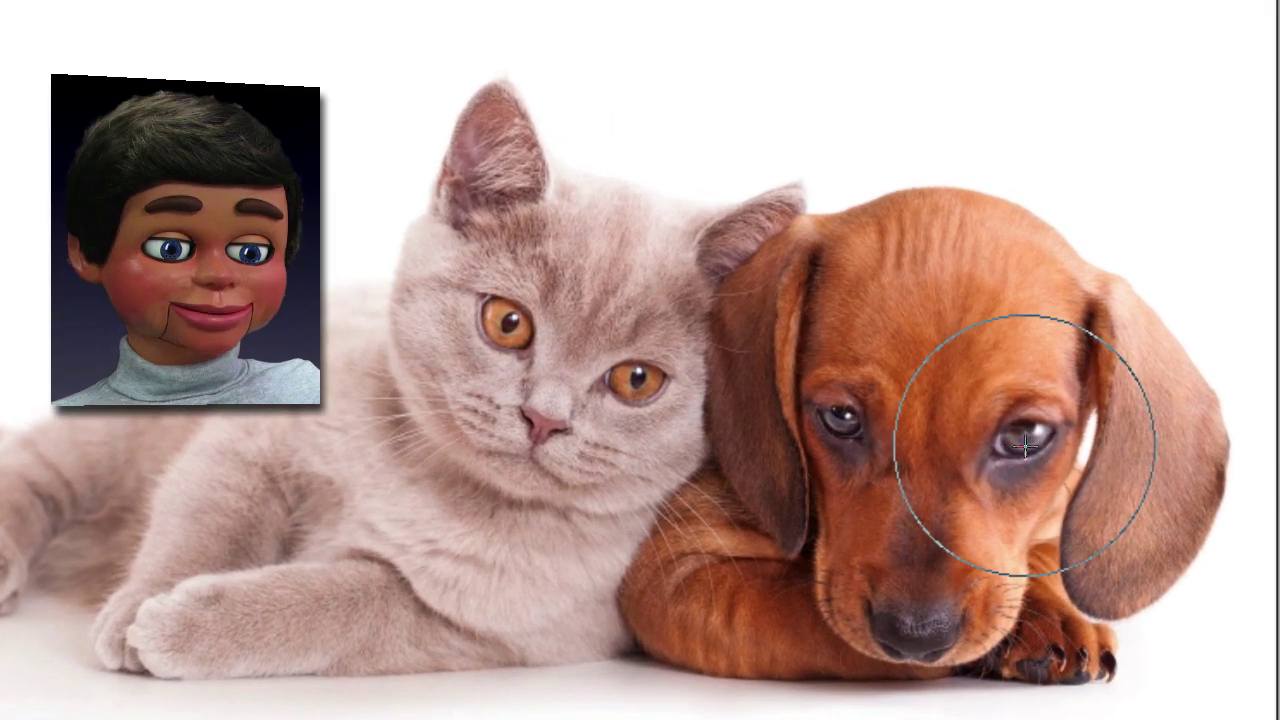
# Enlarge both of the puppy's eyes with the Bloat tool in the cat and dog photo
pyautogui.click(850, 430)
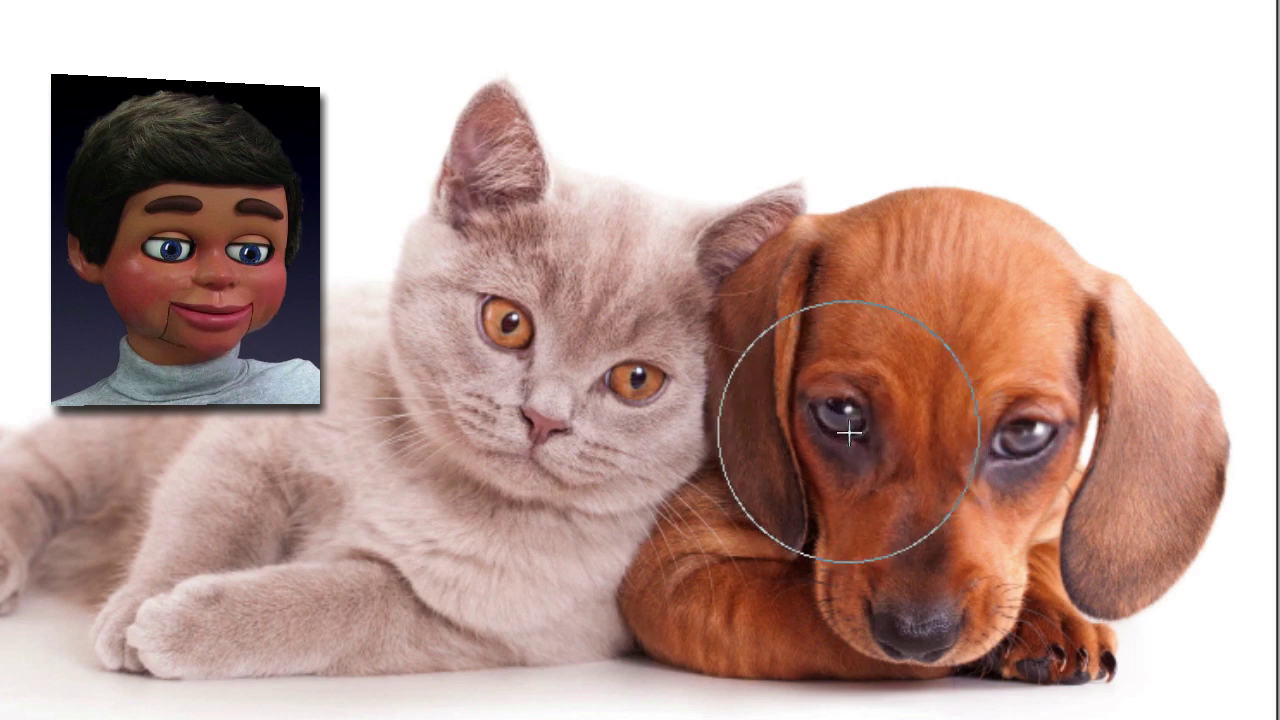
pyautogui.moveTo(1026, 432); pyautogui.dragTo(1026, 432)
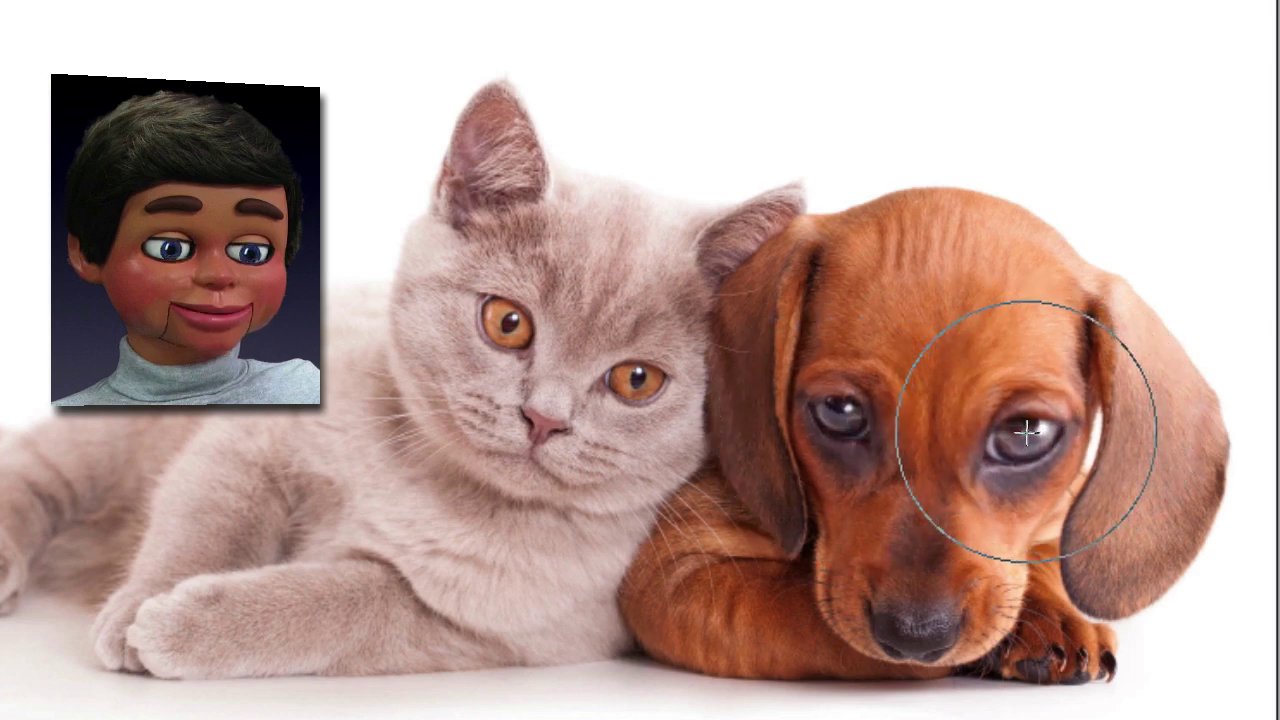
pyautogui.click(853, 420)
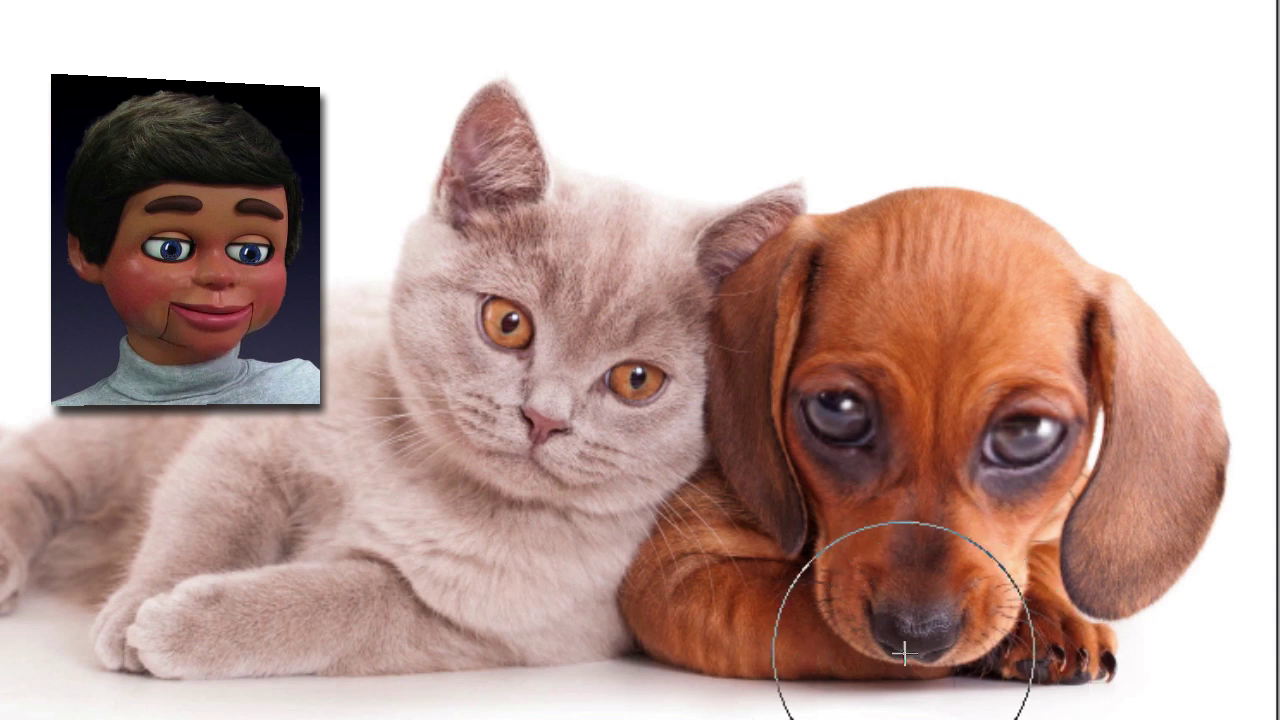
# Bloat the cat's nose and the area around its mouth, and shrink the puppy's nose
pyautogui.click(543, 419)
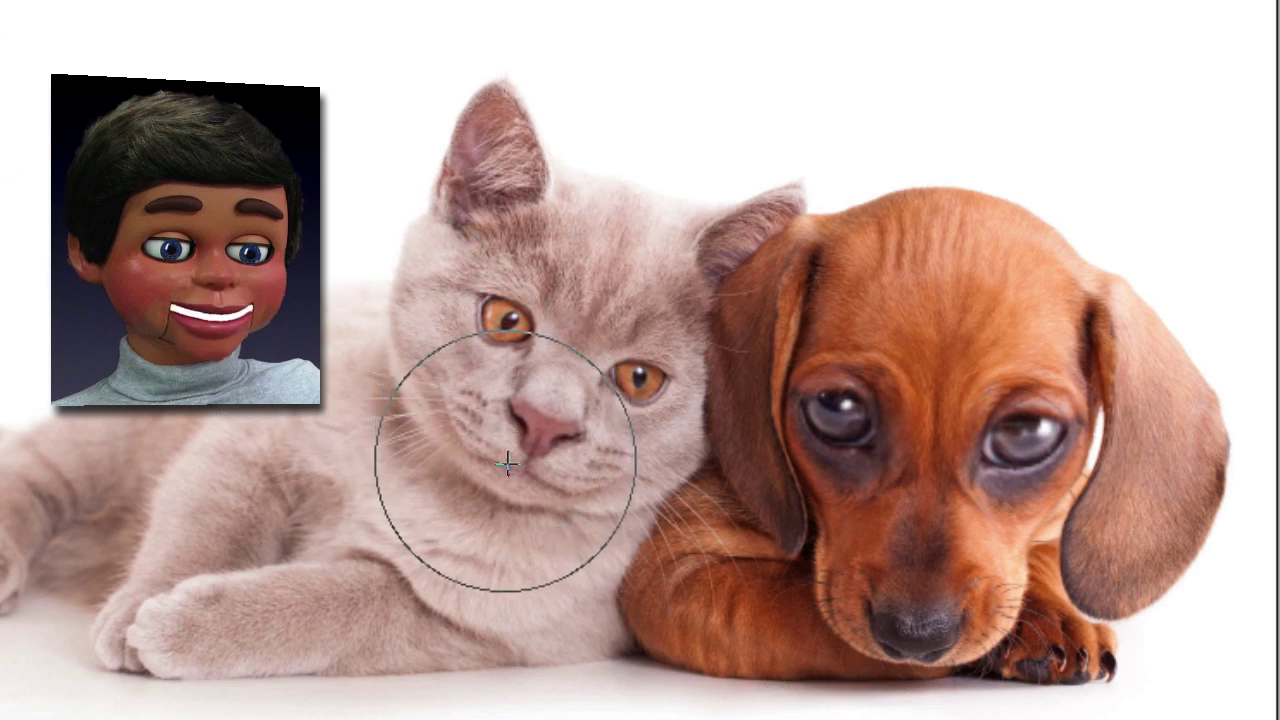
pyautogui.moveTo(516, 468); pyautogui.dragTo(520, 489)
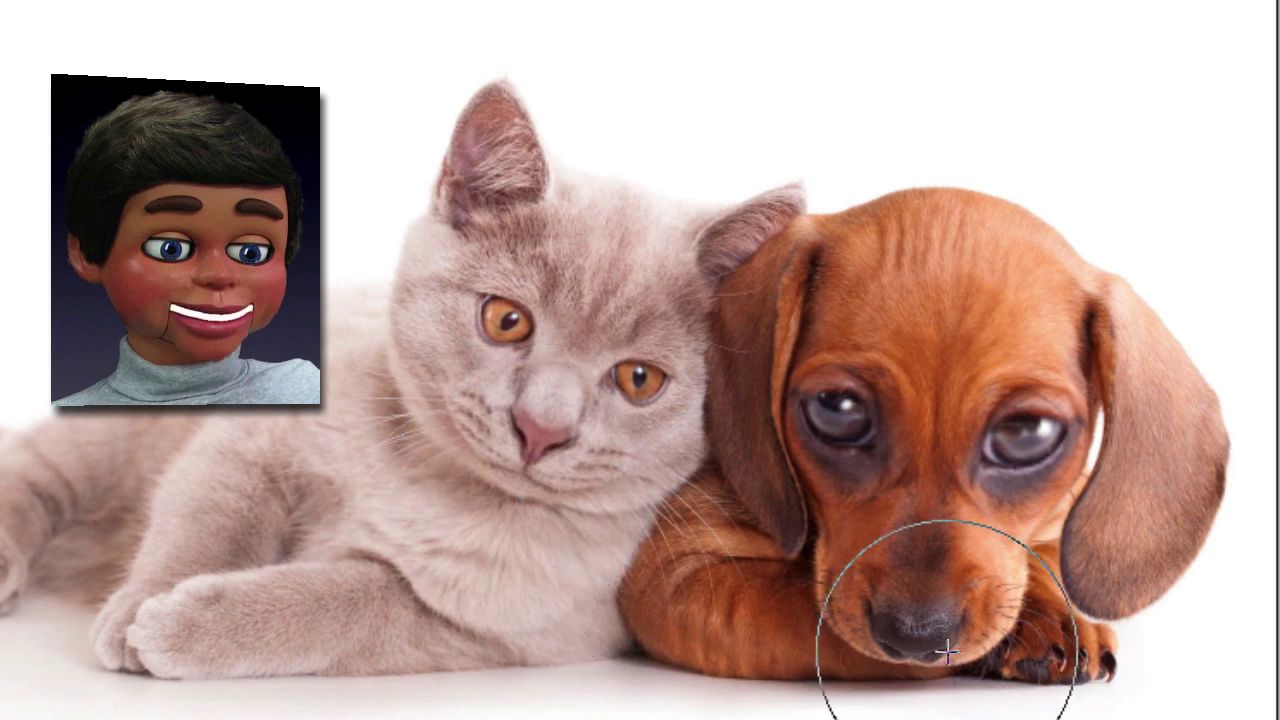
pyautogui.moveTo(923, 654); pyautogui.dragTo(923, 654)
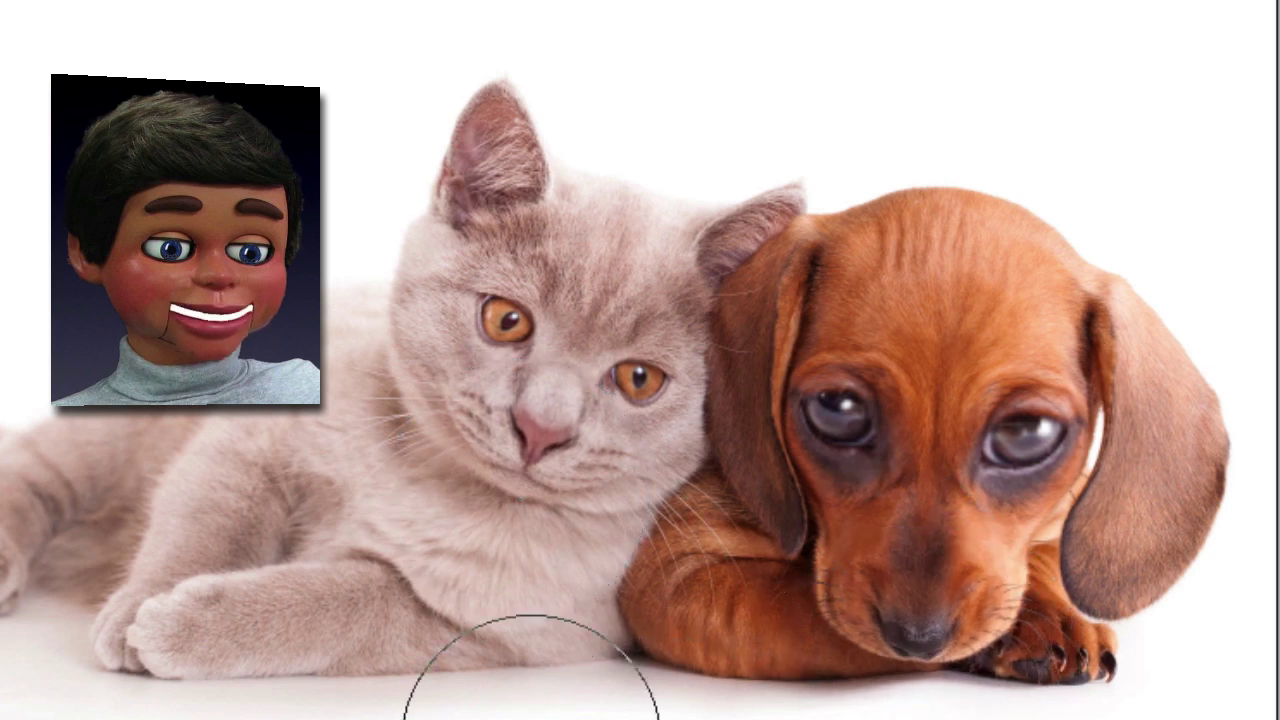
# Enlarge the puppy's eyes further and bloat its nose
pyautogui.moveTo(853, 400); pyautogui.dragTo(849, 414)
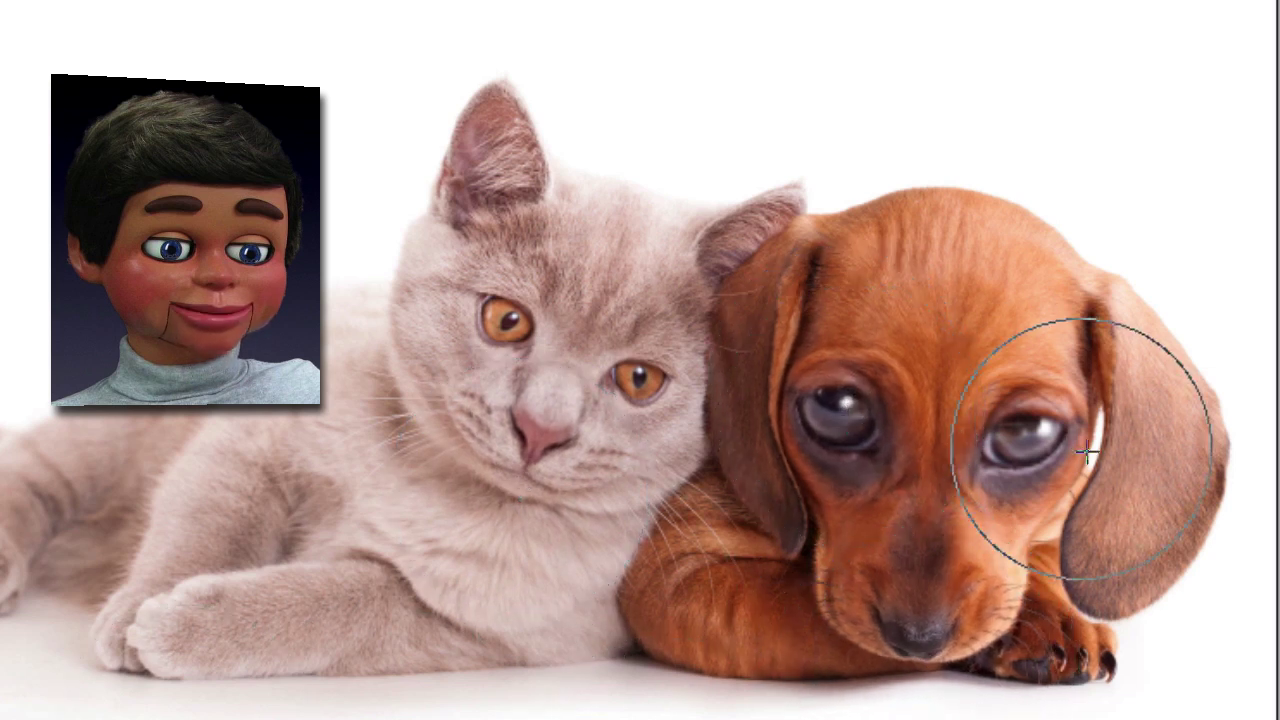
pyautogui.moveTo(1043, 429); pyautogui.dragTo(1040, 430)
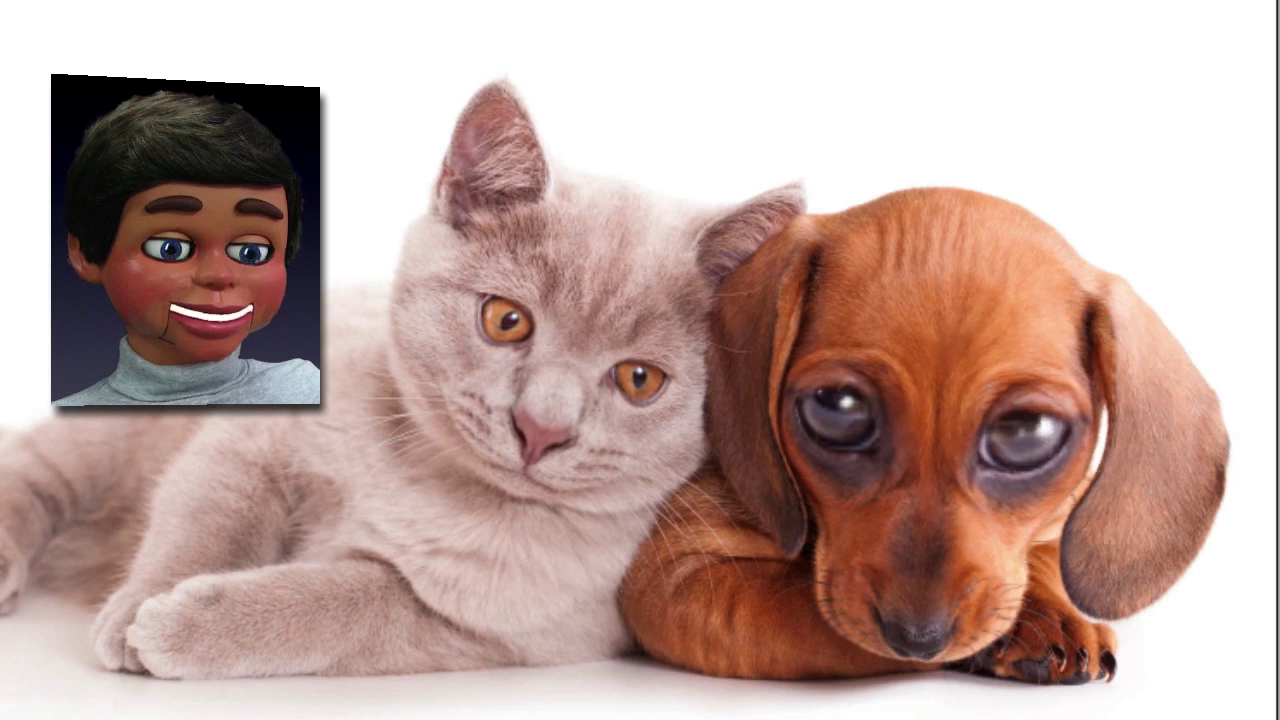
pyautogui.moveTo(918, 636); pyautogui.dragTo(918, 636)
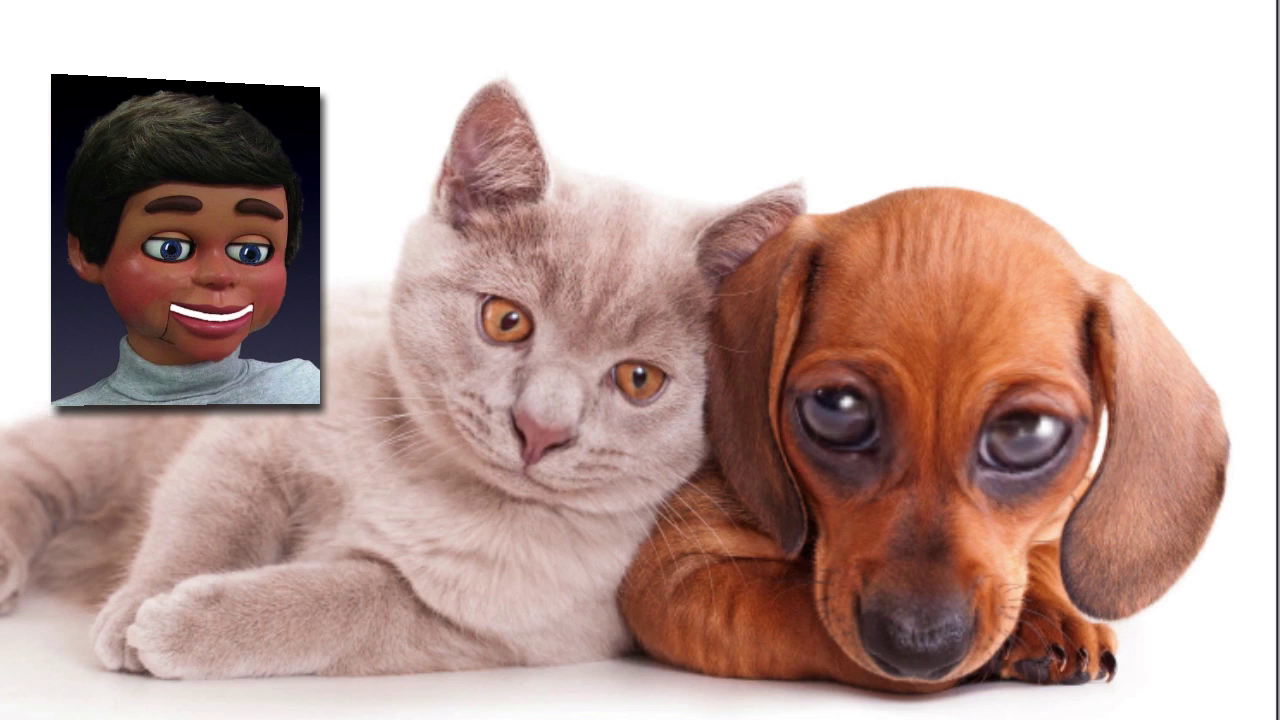